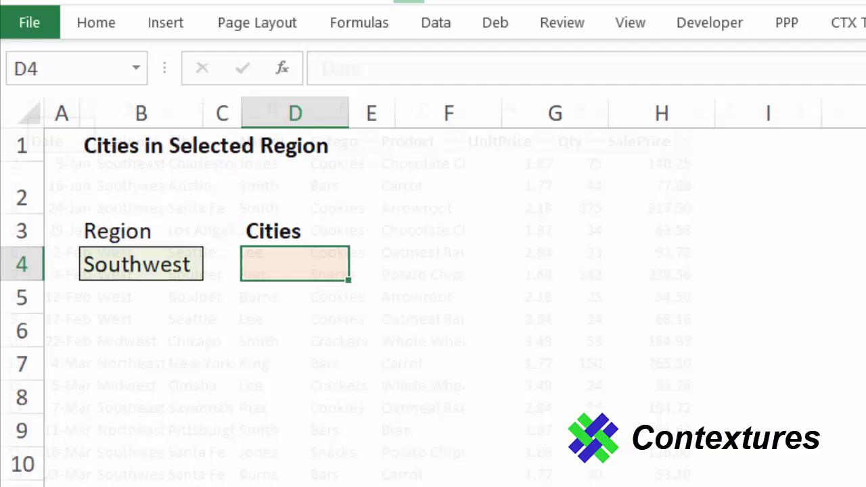
Step: Check which regions are available for selection in cell B4
{"action": "left_click", "coordinate": [196, 265]}
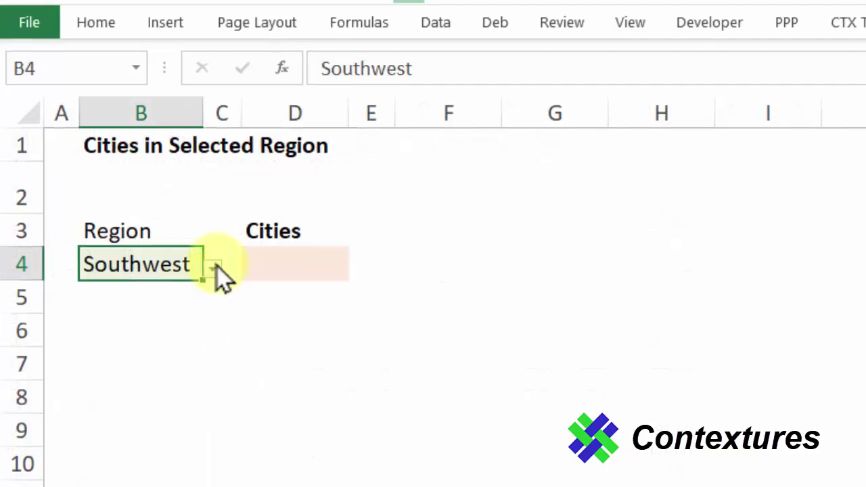
{"action": "left_click", "coordinate": [214, 269]}
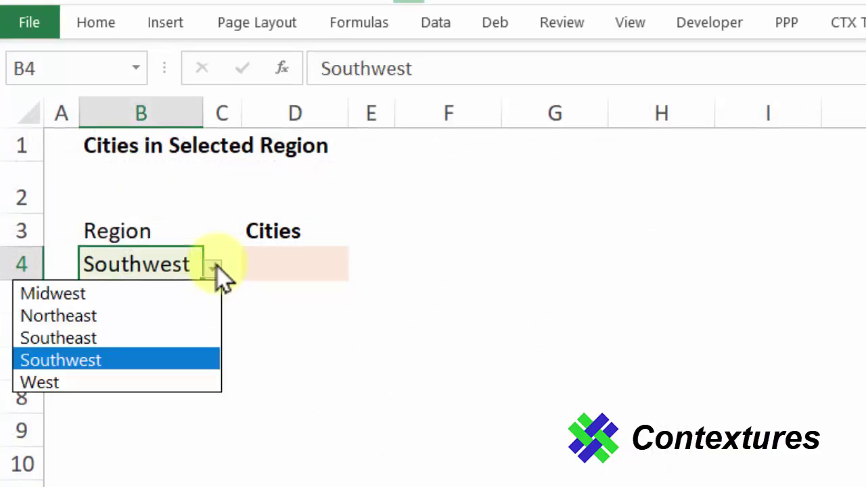
{"action": "left_click", "coordinate": [221, 274]}
Step: Start a FILTER formula in cell D4 with the City column of the Sales_Data table as its array
{"action": "left_click", "coordinate": [294, 264]}
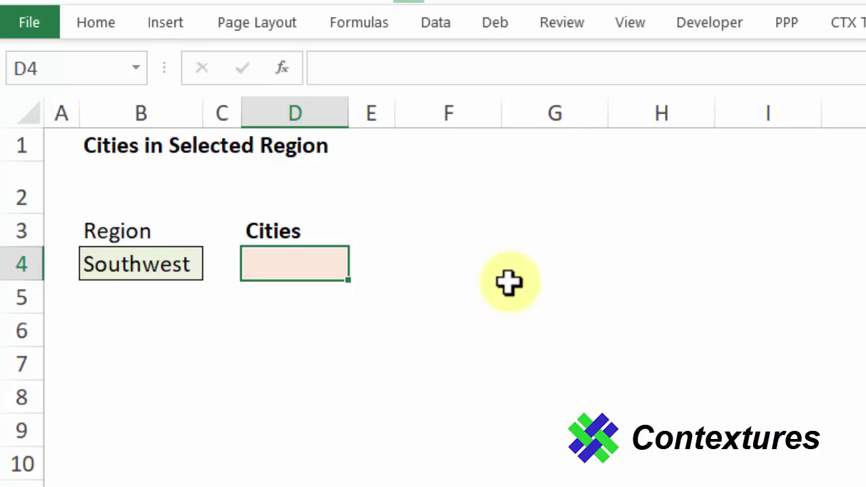
{"action": "key", "text": "F2"}
{"action": "type", "text": "=f"}
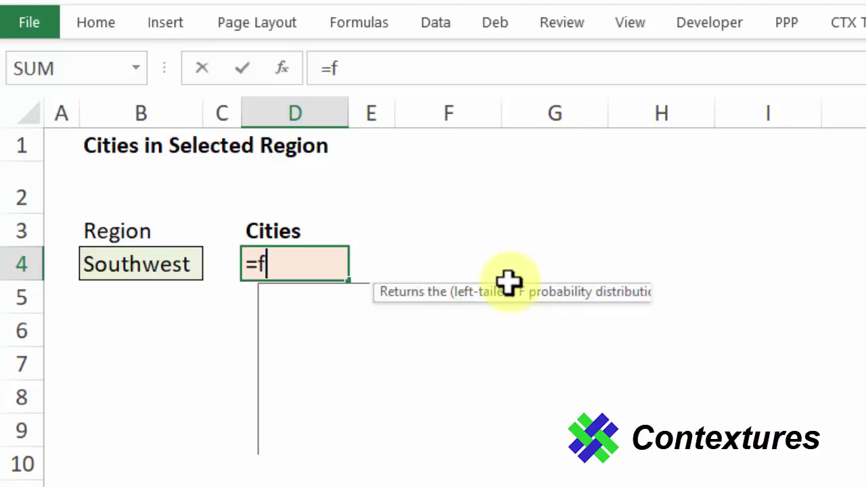
{"action": "type", "text": "il"}
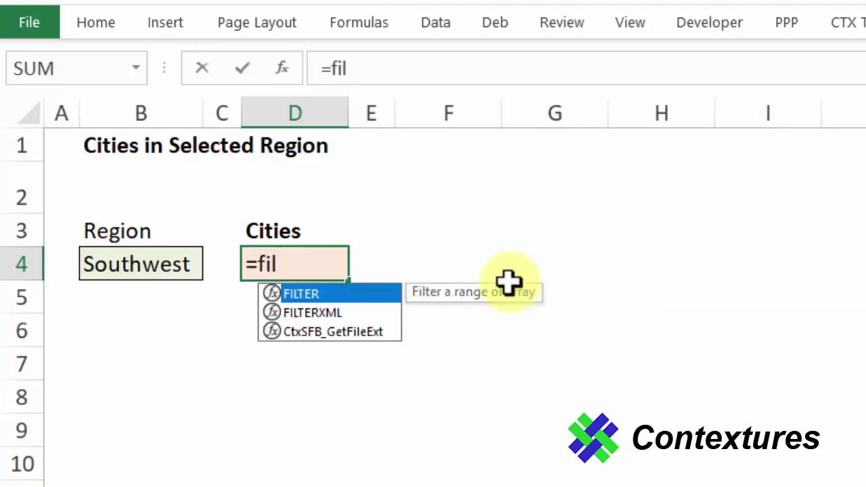
{"action": "double_click", "coordinate": [333, 290]}
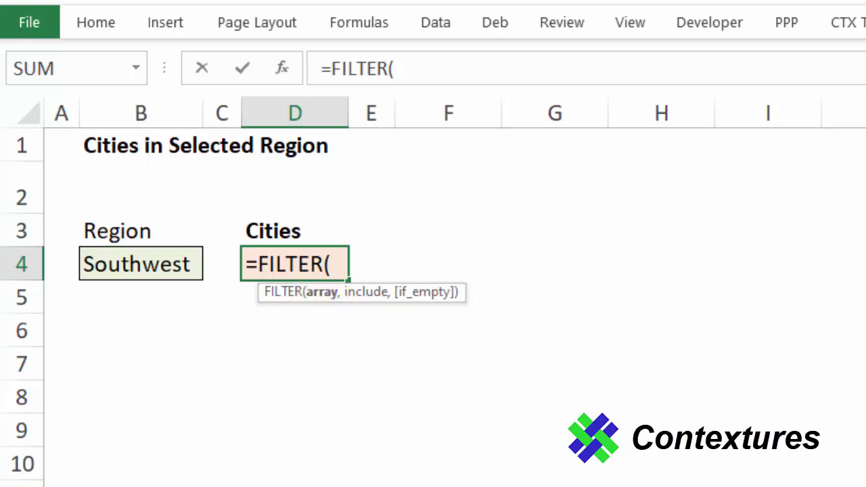
{"action": "left_click", "coordinate": [287, 474]}
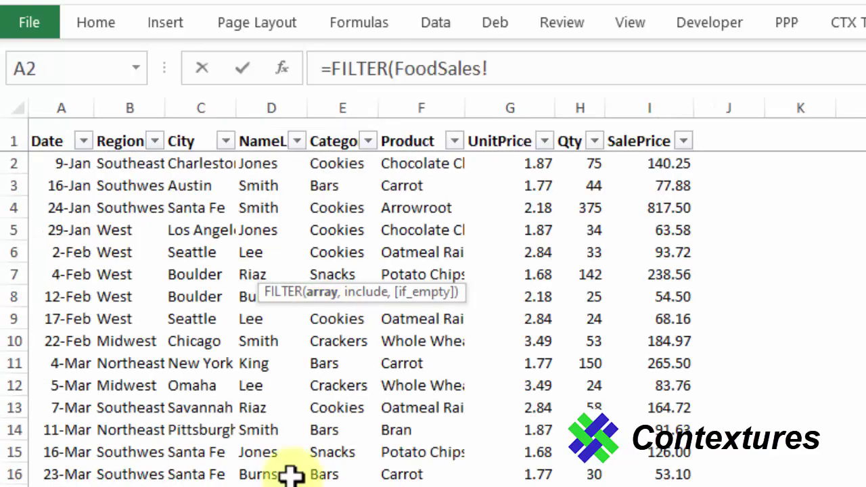
{"action": "left_click", "coordinate": [201, 116]}
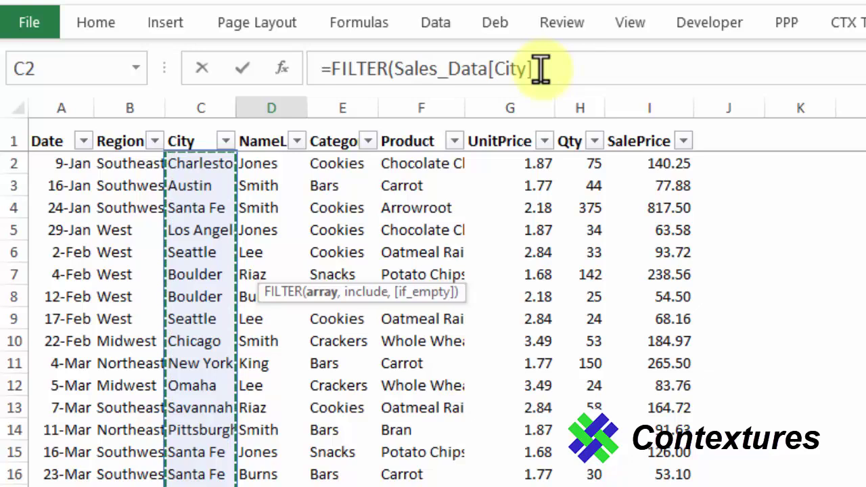
{"action": "type", "text": ","}
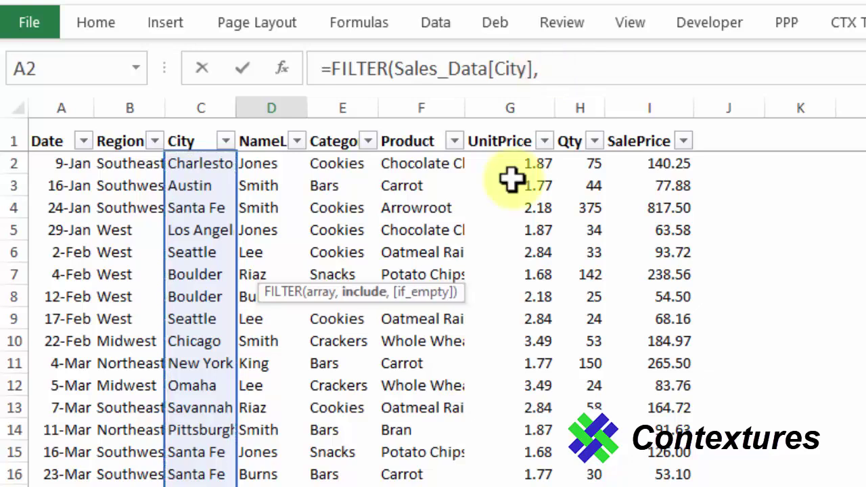
Step: Add the include condition Sales_Data[Region]=B4 to the FILTER formula, removing the 'Ex01'! sheet prefix from the B4 reference
{"action": "left_click", "coordinate": [562, 60]}
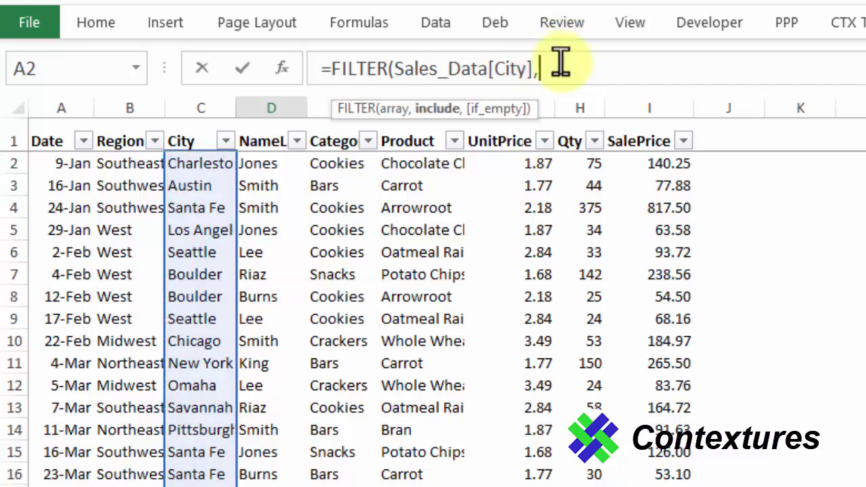
{"action": "left_click", "coordinate": [128, 122]}
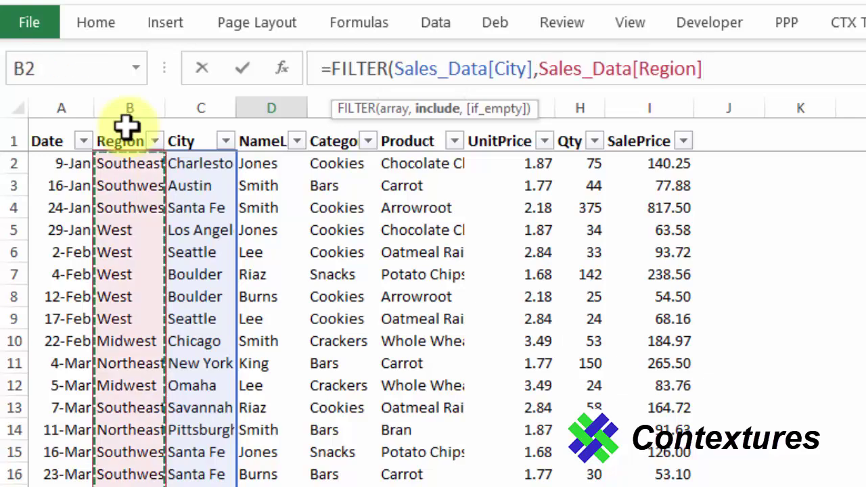
{"action": "type", "text": "="}
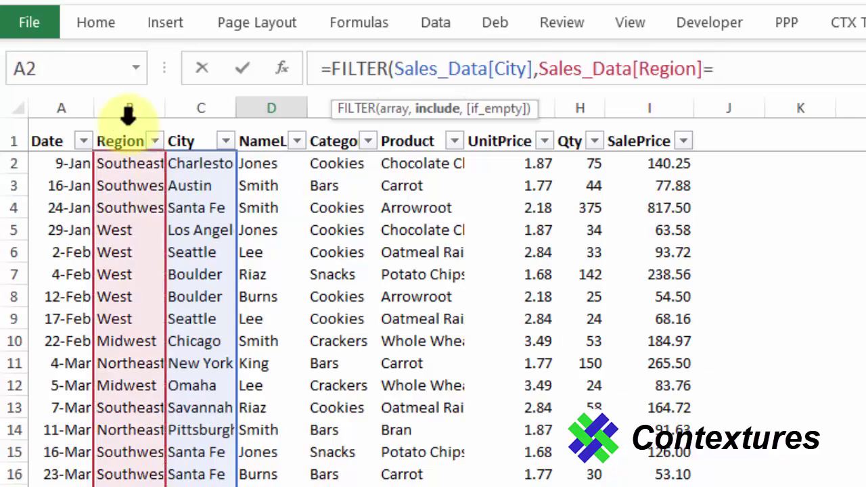
{"action": "key", "text": "ctrl+Page_Up"}
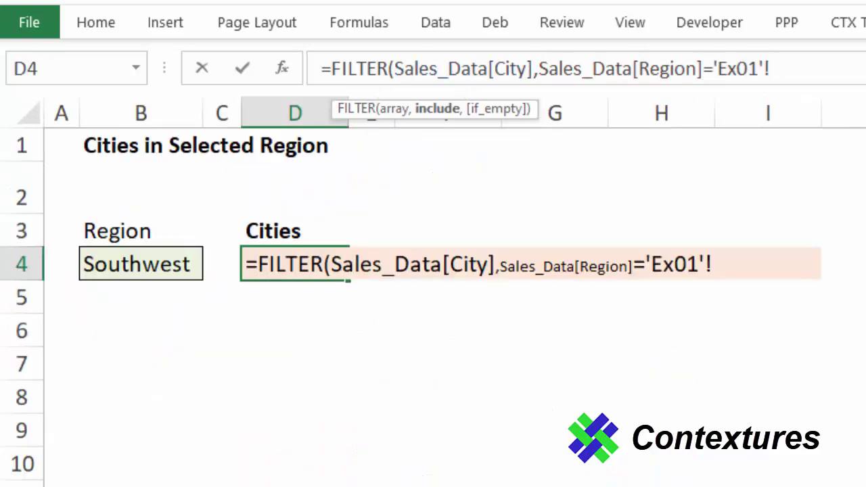
{"action": "left_click", "coordinate": [123, 263]}
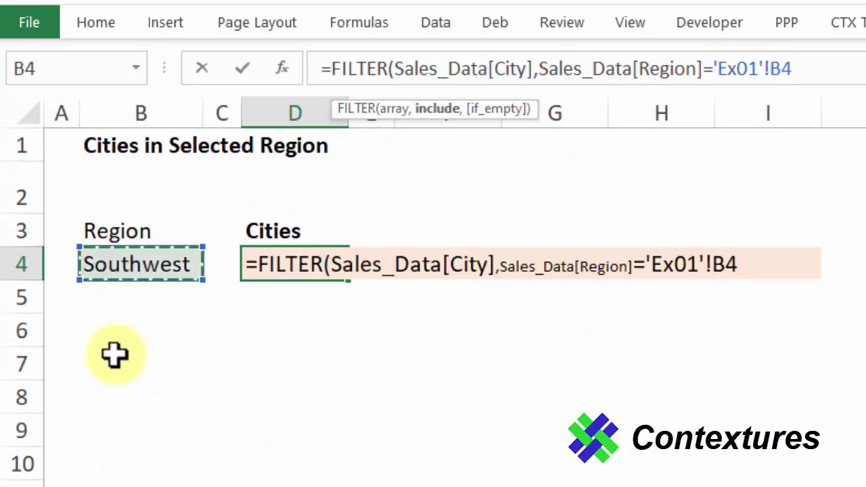
{"action": "left_click_drag", "start_coordinate": [713, 67], "coordinate": [770, 68]}
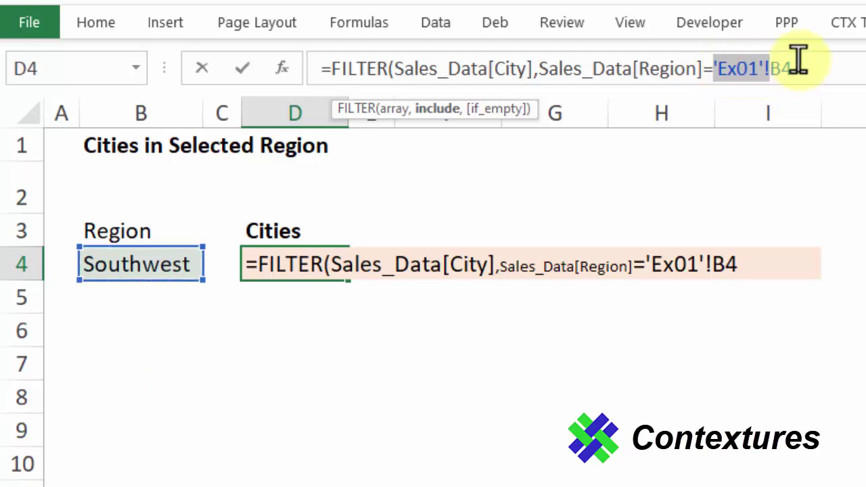
{"action": "key", "text": "Delete"}
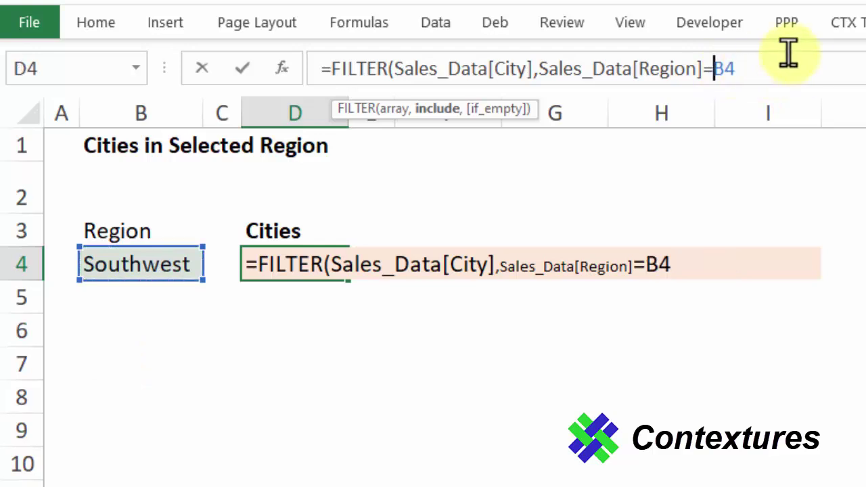
Step: Set the FILTER formula's if_empty argument to "--" and enter the completed formula in cell D4
{"action": "left_click", "coordinate": [787, 52]}
{"action": "type", "text": ","}
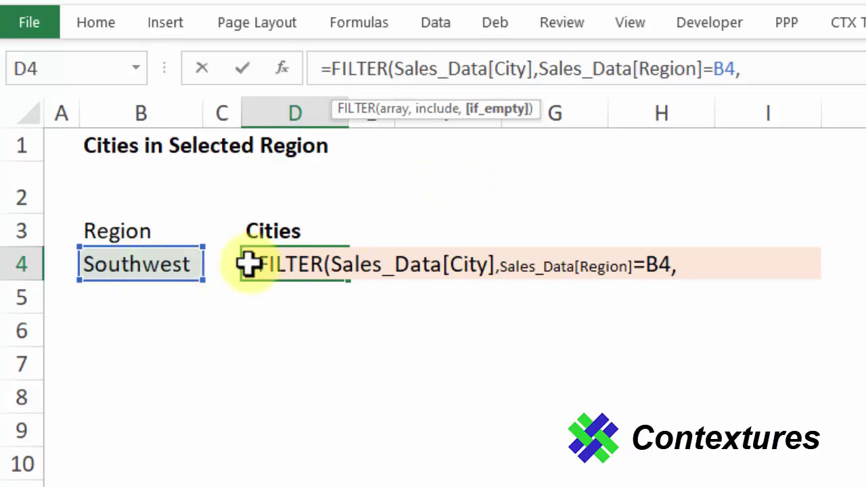
{"action": "left_click", "coordinate": [771, 59]}
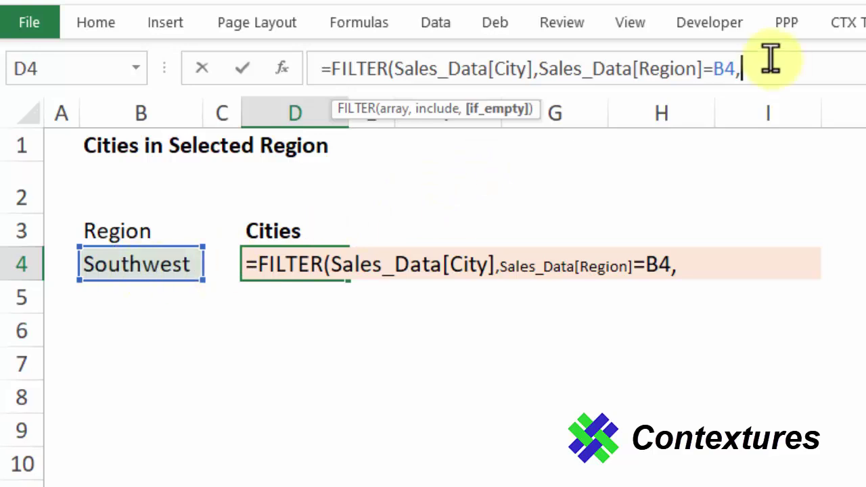
{"action": "type", "text": "\"--\")"}
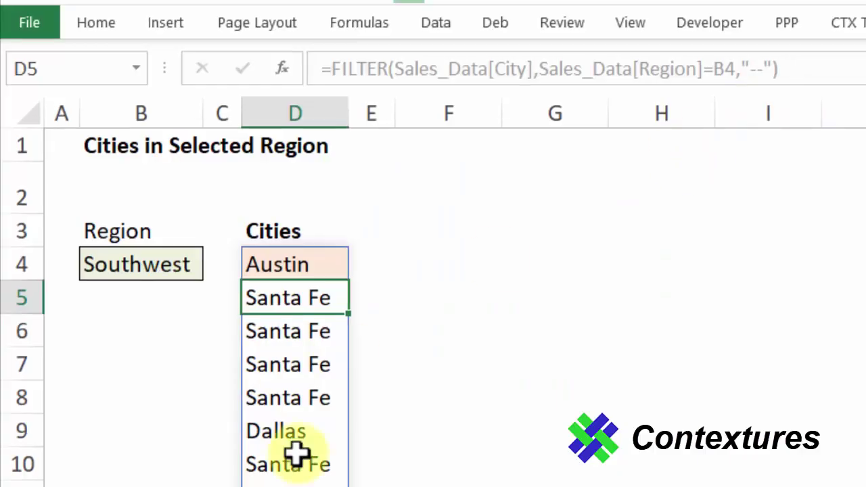
Step: Compare the Cities list with the sales data records, and wrap the FILTER formula in D4 in a UNIQUE function
{"action": "left_click", "coordinate": [286, 477]}
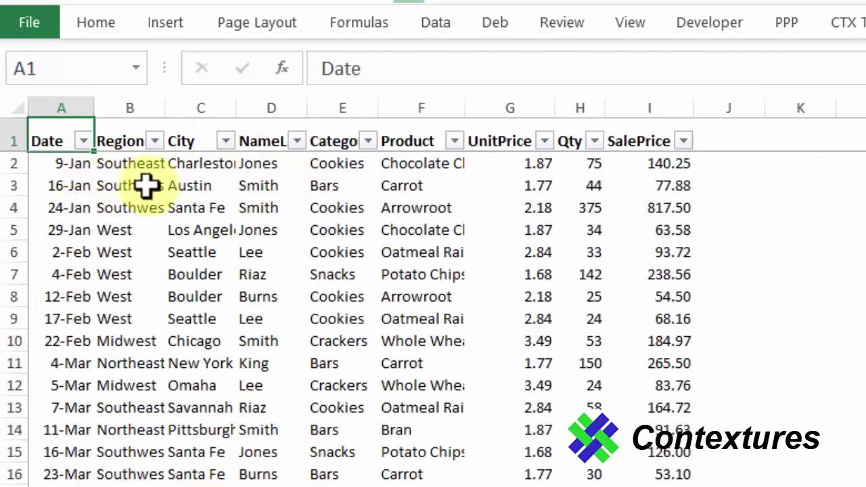
{"action": "key", "text": "ctrl+Page_Up"}
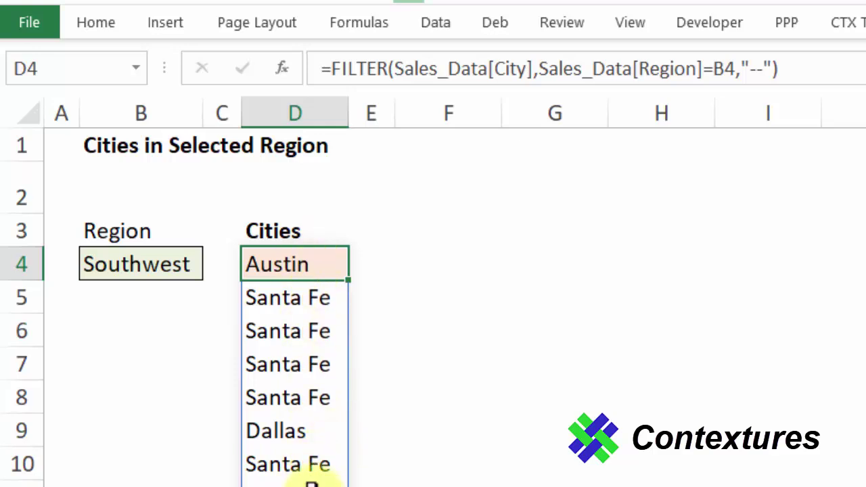
{"action": "left_click", "coordinate": [331, 62]}
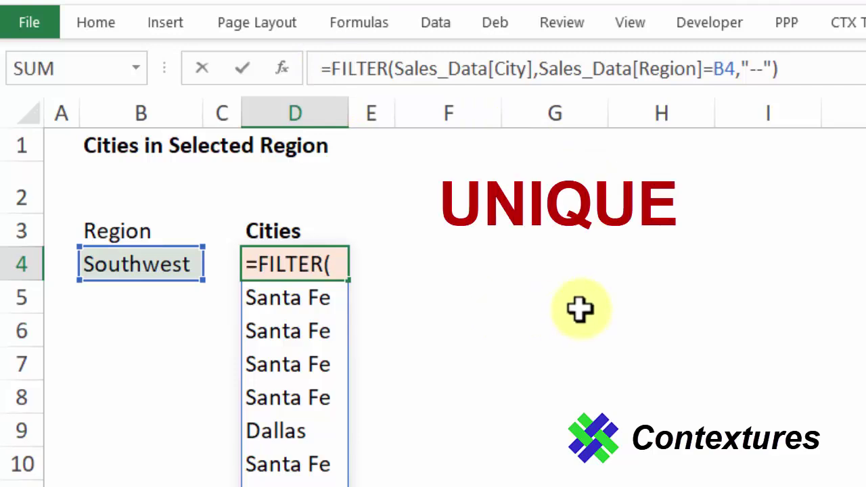
{"action": "type", "text": "unique("}
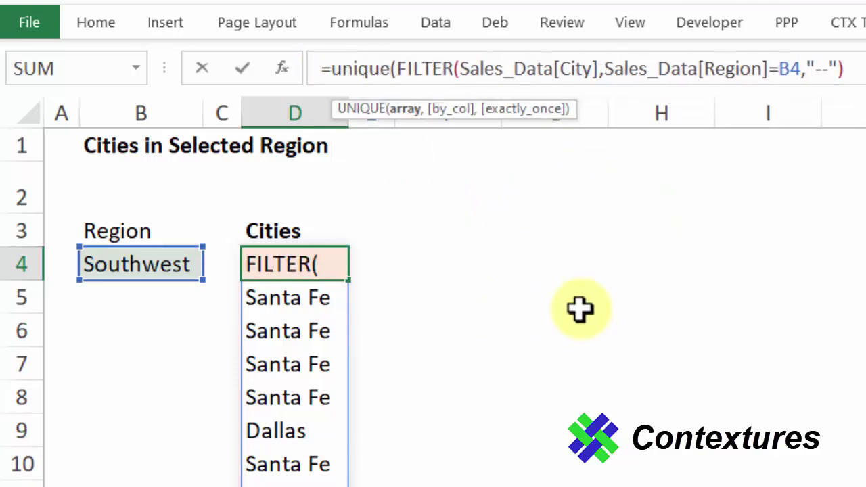
{"action": "key", "text": "End"}
{"action": "type", "text": ")"}
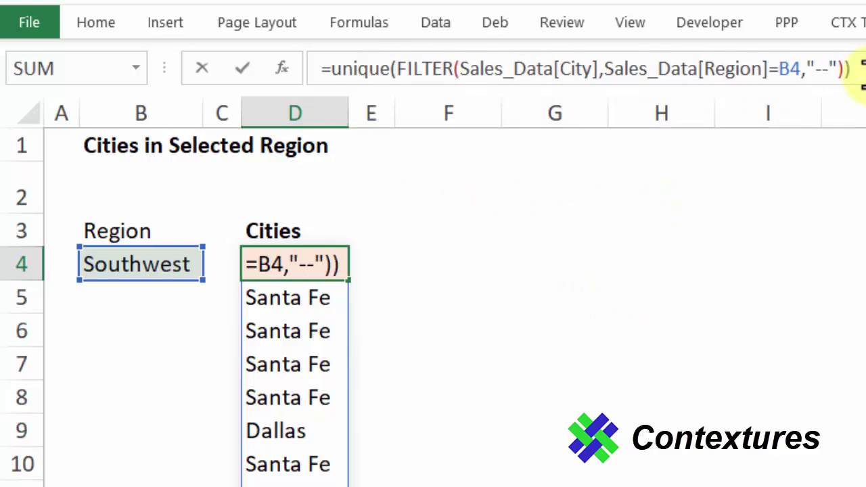
{"action": "key", "text": "Return"}
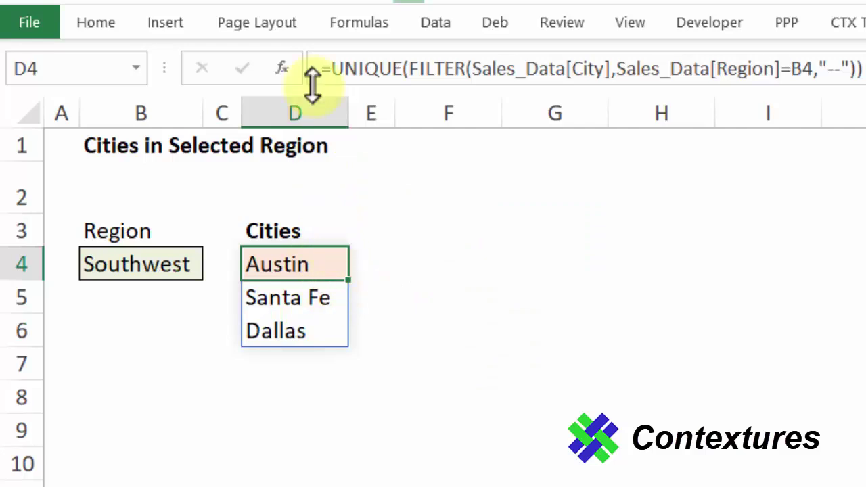
Step: Wrap the UNIQUE formula in cell D4 in a SORT function so the cities are listed alphabetically
{"action": "left_click", "coordinate": [331, 67]}
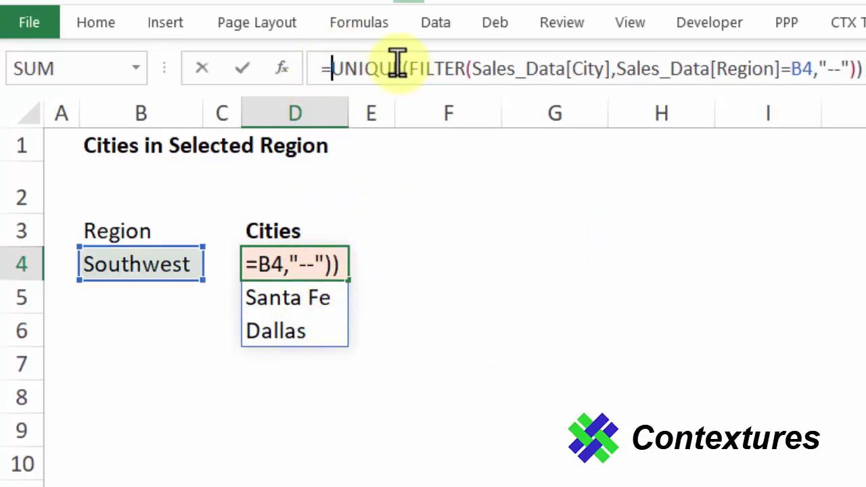
{"action": "left_click", "coordinate": [426, 68]}
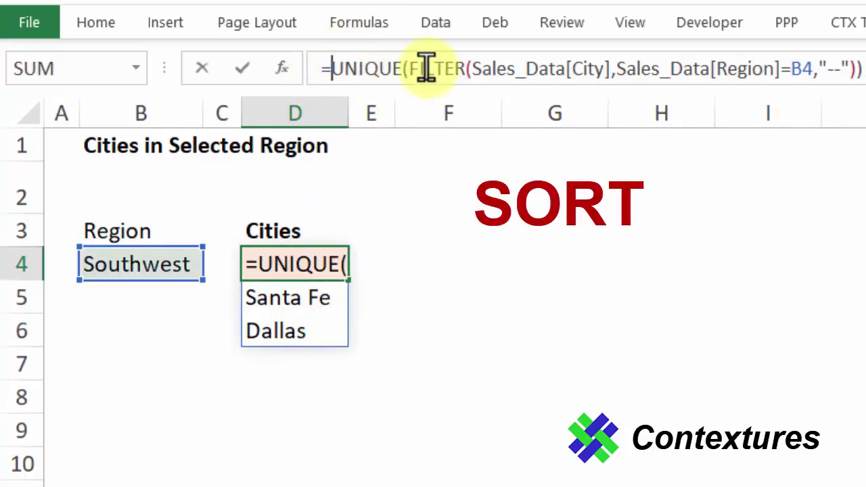
{"action": "type", "text": "sort("}
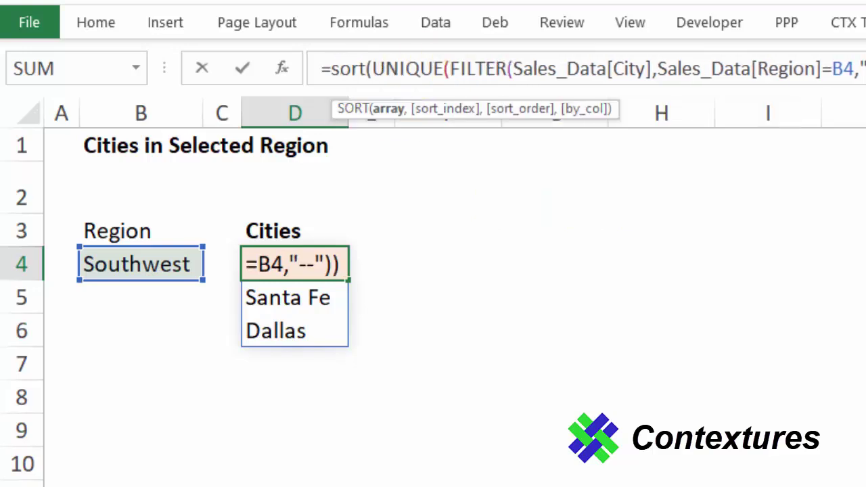
{"action": "type", "text": ")"}
{"action": "key", "text": "Return"}
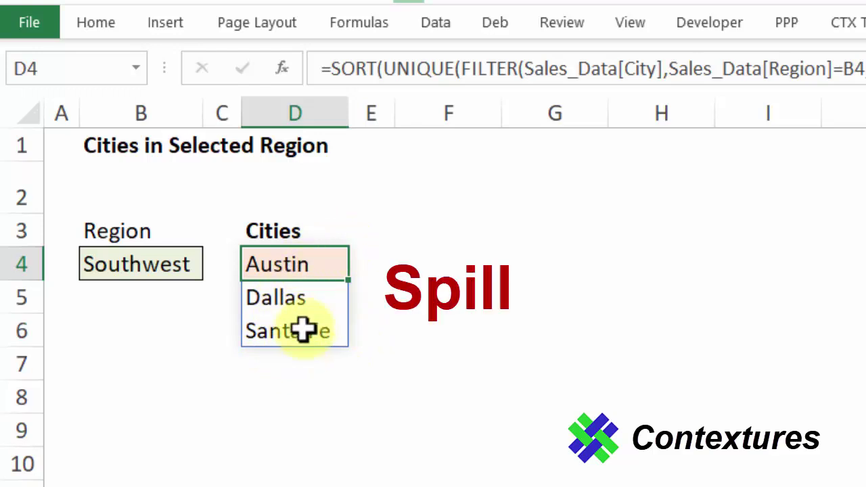
{"action": "left_click", "coordinate": [280, 300]}
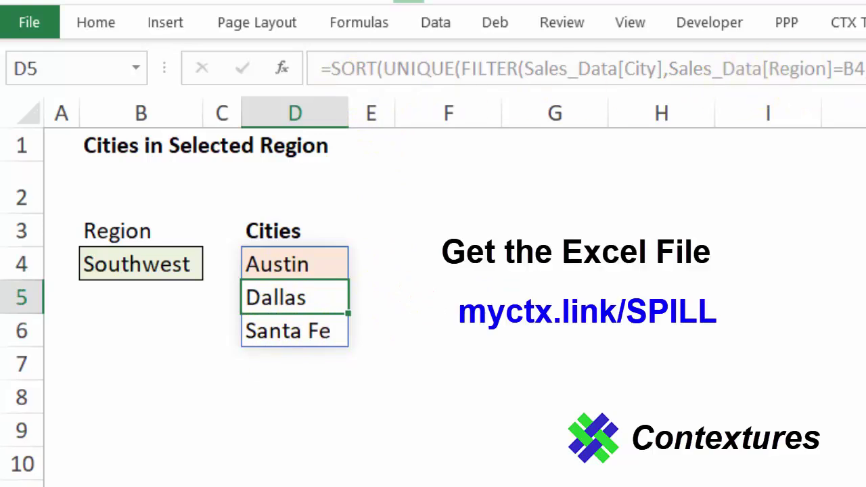
{"action": "key", "text": "BackSpace"}
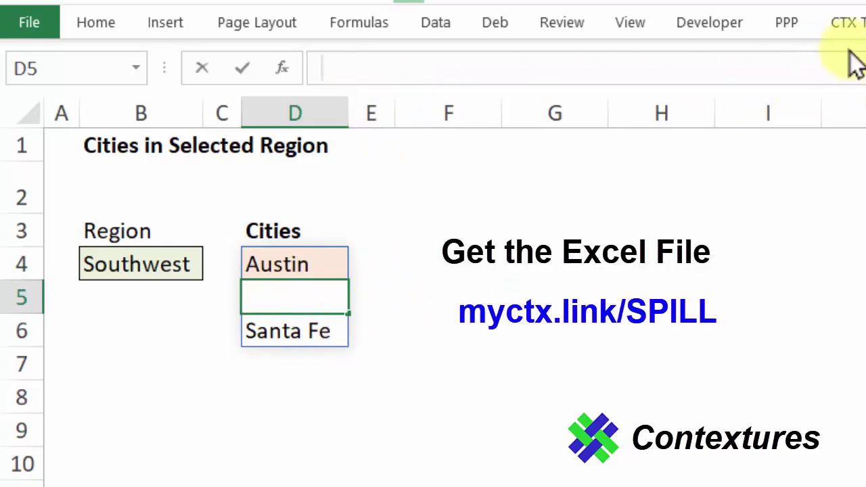
{"action": "key", "text": "Escape"}
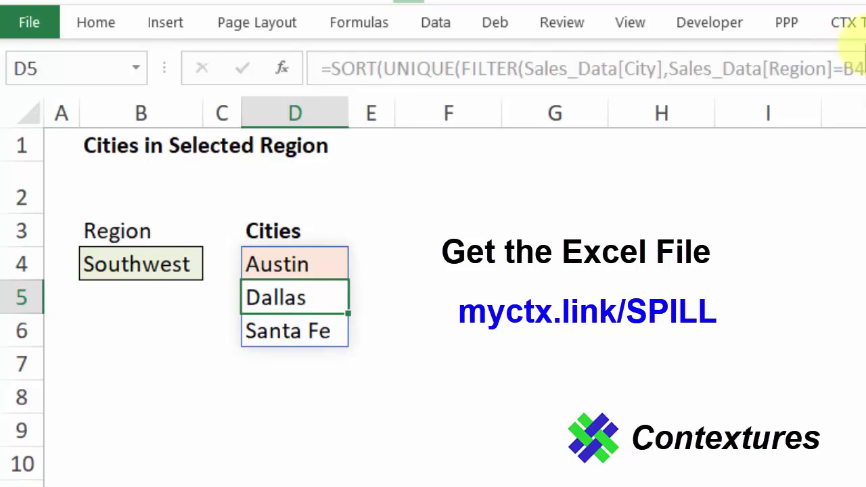